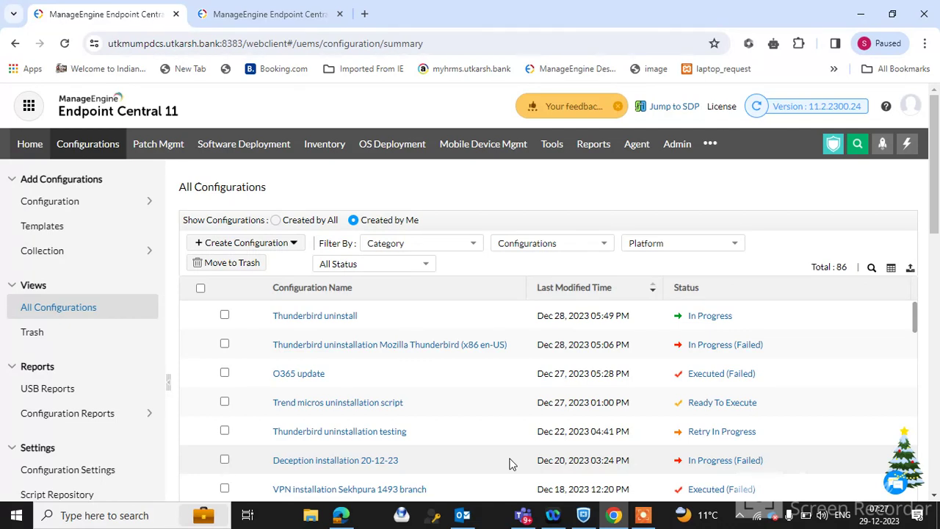
Open the Windows Add Configuration catalogue and browse the available configuration types
left_click(79, 146)
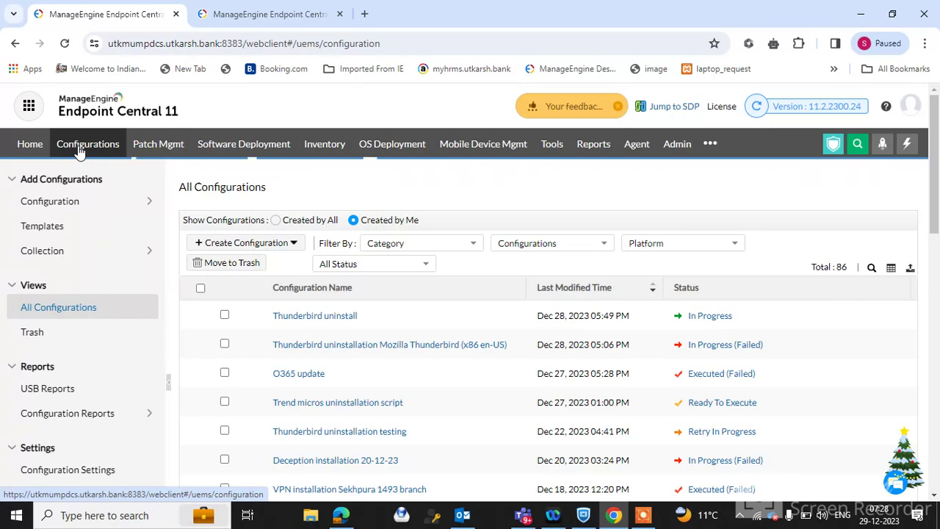
left_click(86, 205)
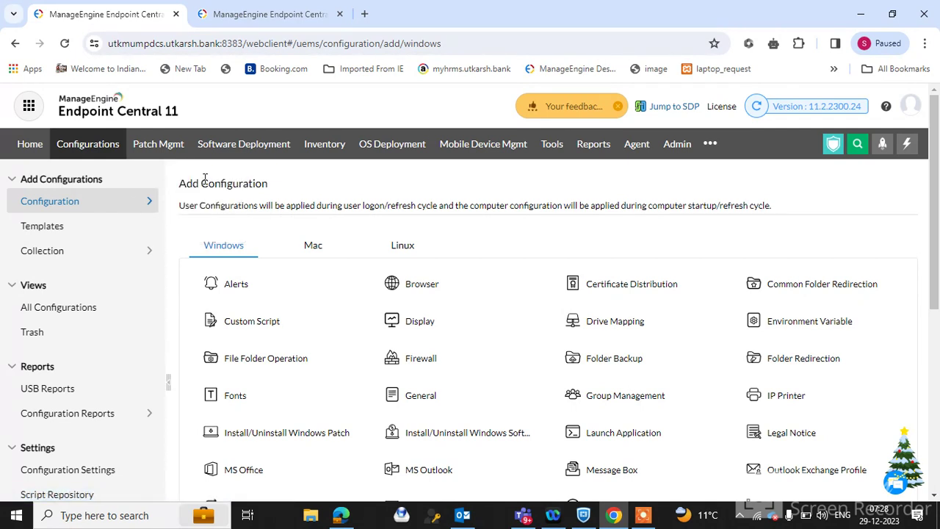
mouse_move(142, 206)
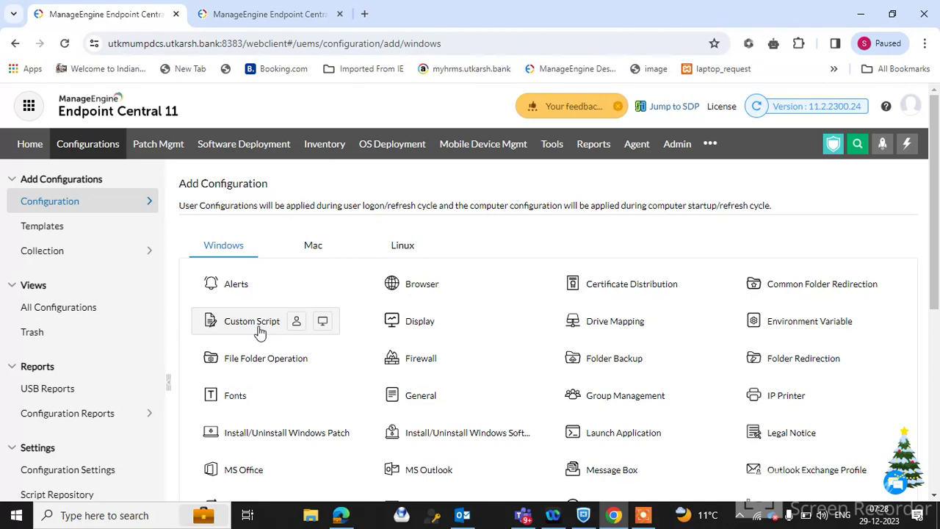
left_click(935, 315)
left_click_drag(935, 315, 915, 213)
mouse_move(500, 296)
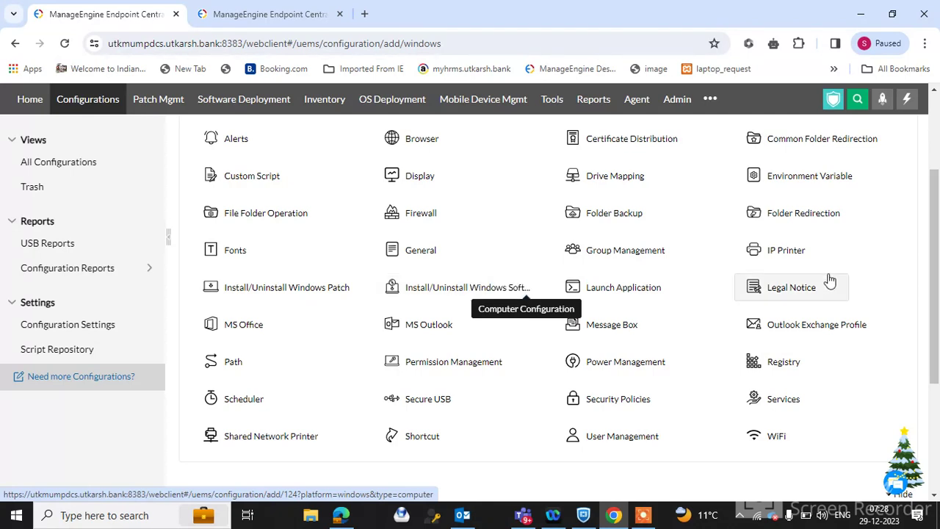
scroll(932, 300, "up", 2)
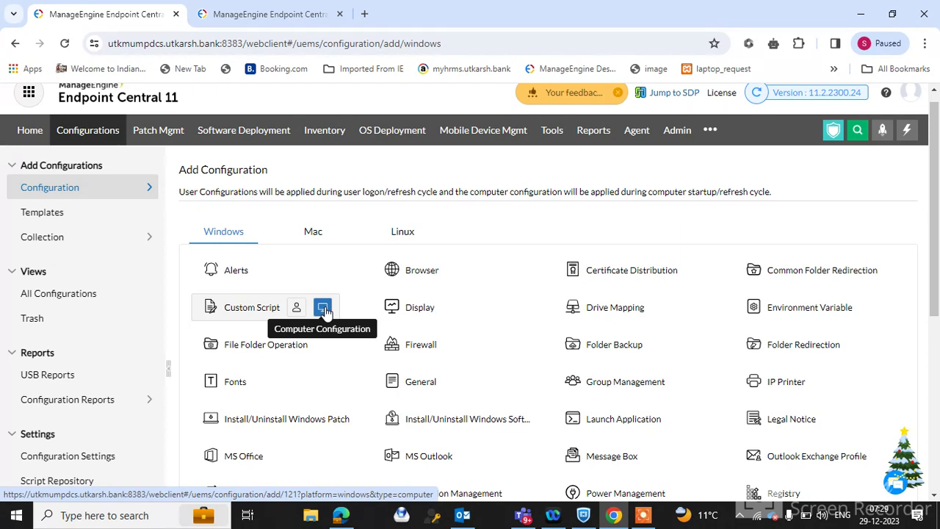
Create a Computer Custom Script configuration named 'unistallation' that runs from Command Line
left_click(324, 308)
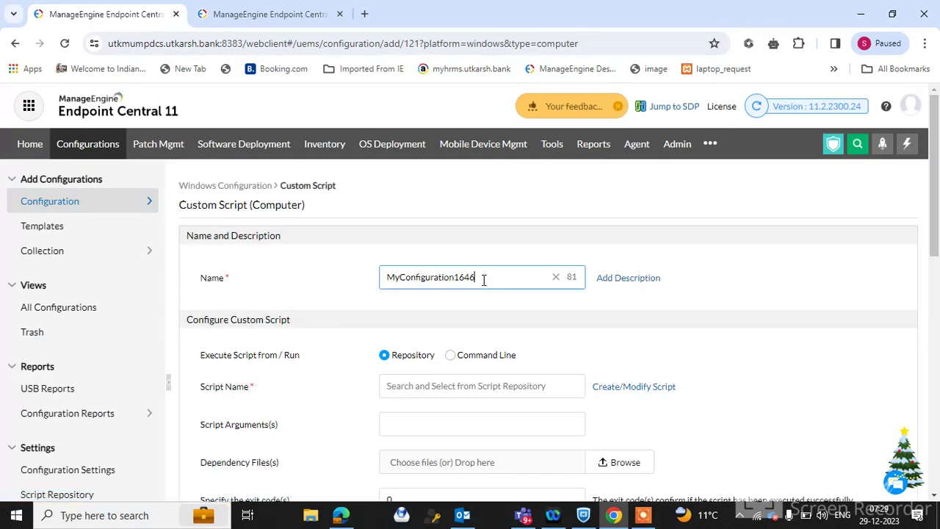
left_click_drag(483, 280, 379, 276)
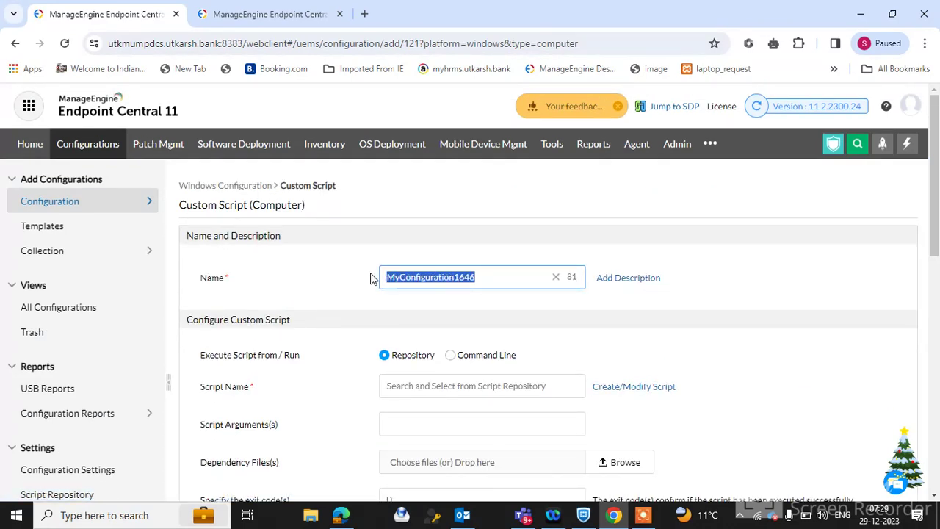
type("unista")
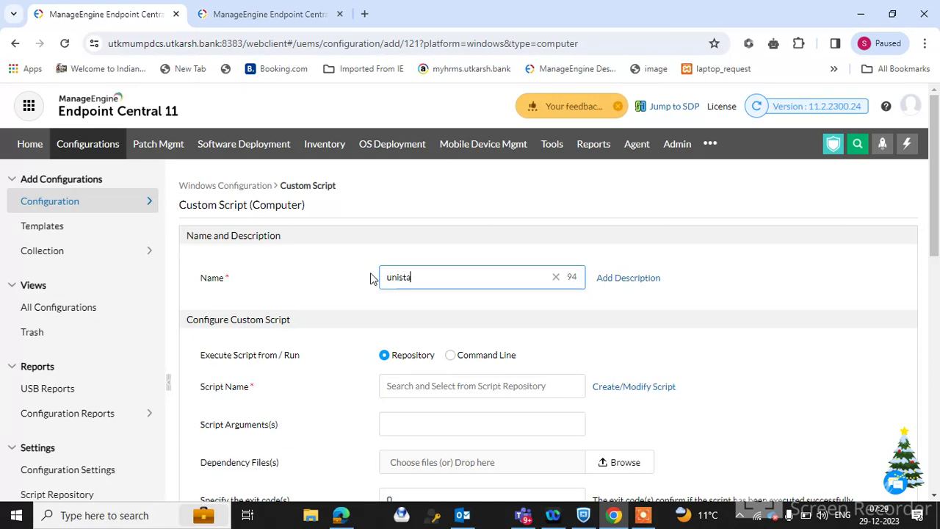
type("llation")
left_click_drag(936, 143, 936, 228)
left_click(455, 164)
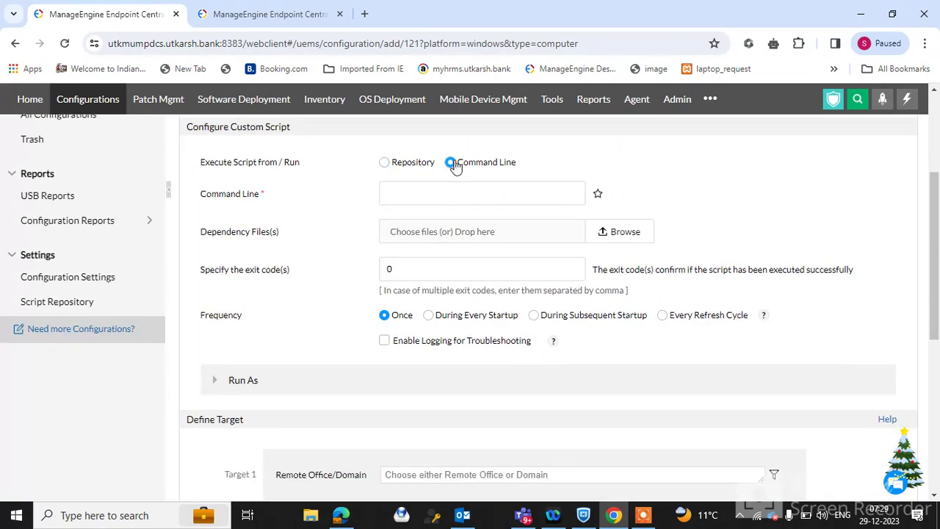
left_click(414, 192)
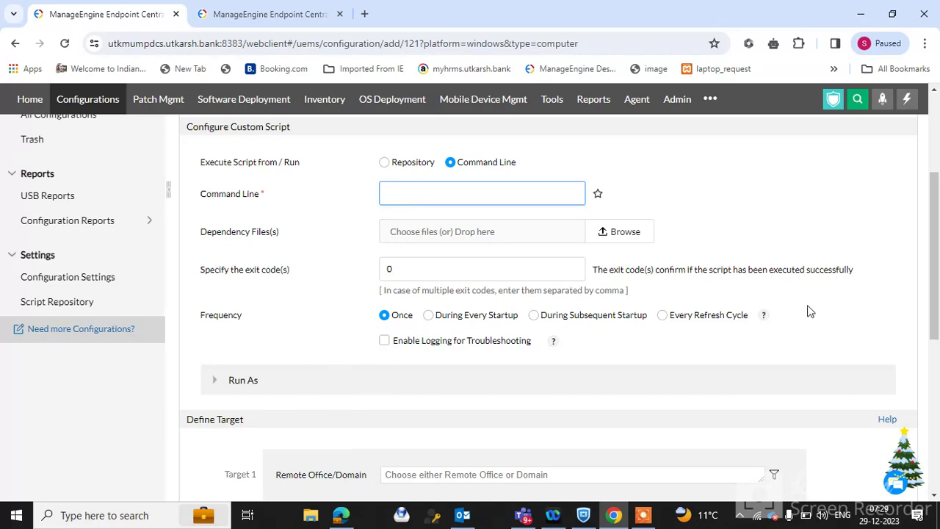
Search for 'utk' in Remote Office/Domain and select the UTK domain as Target 1
left_click_drag(937, 231, 937, 311)
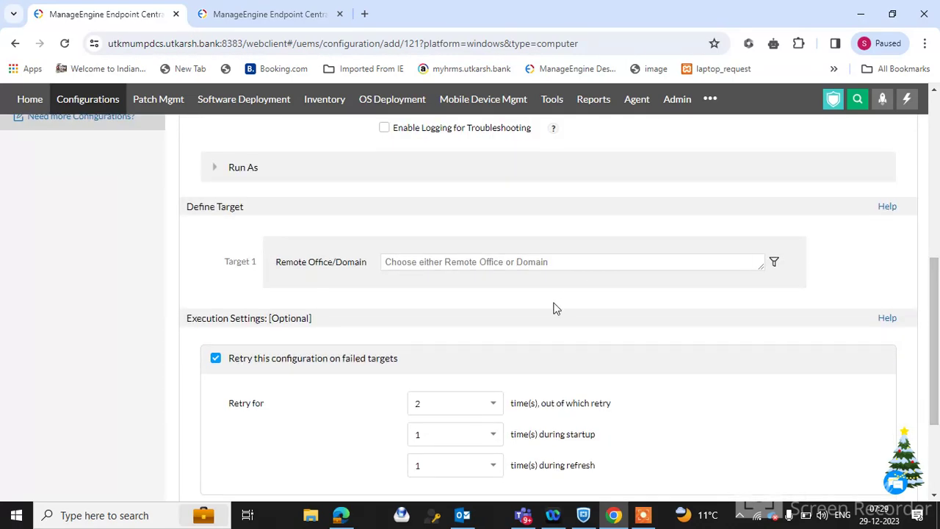
left_click(491, 264)
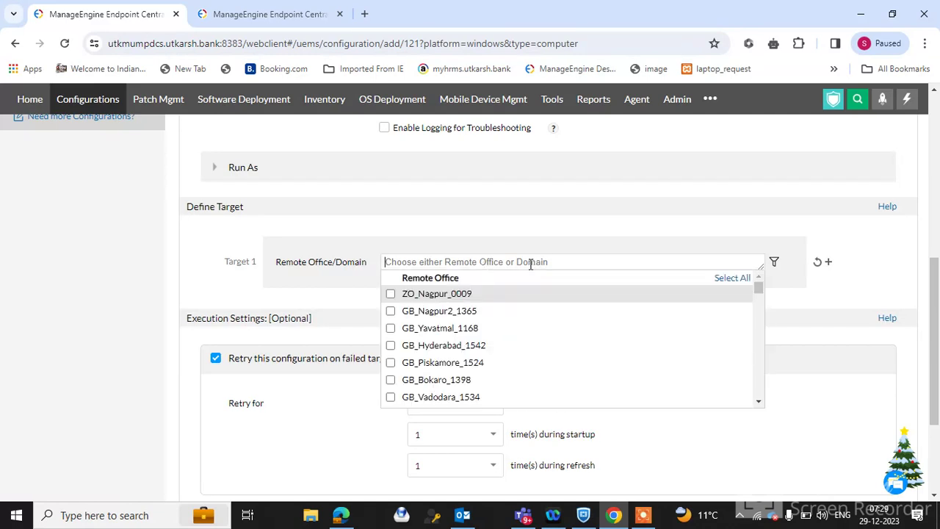
left_click(531, 263)
left_click(507, 261)
left_click(776, 263)
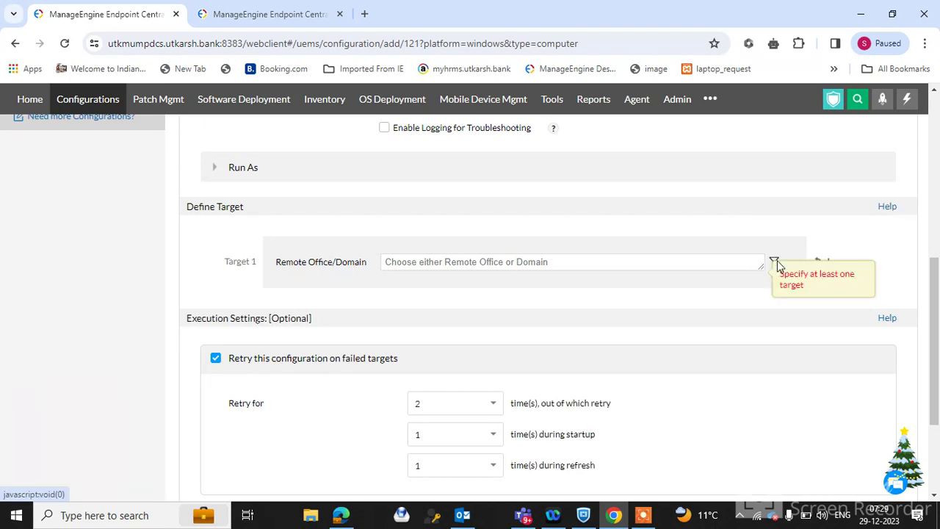
left_click(664, 264)
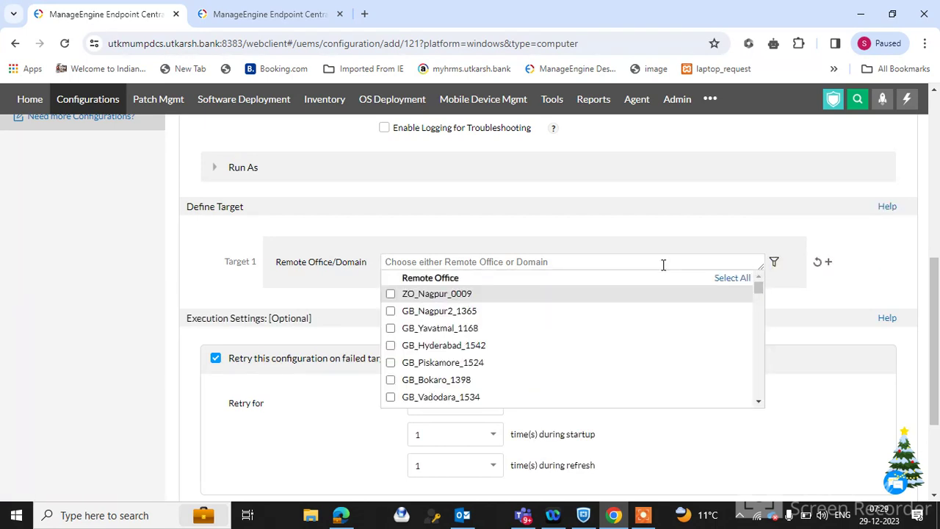
type("y")
key("BackSpace")
type("utk")
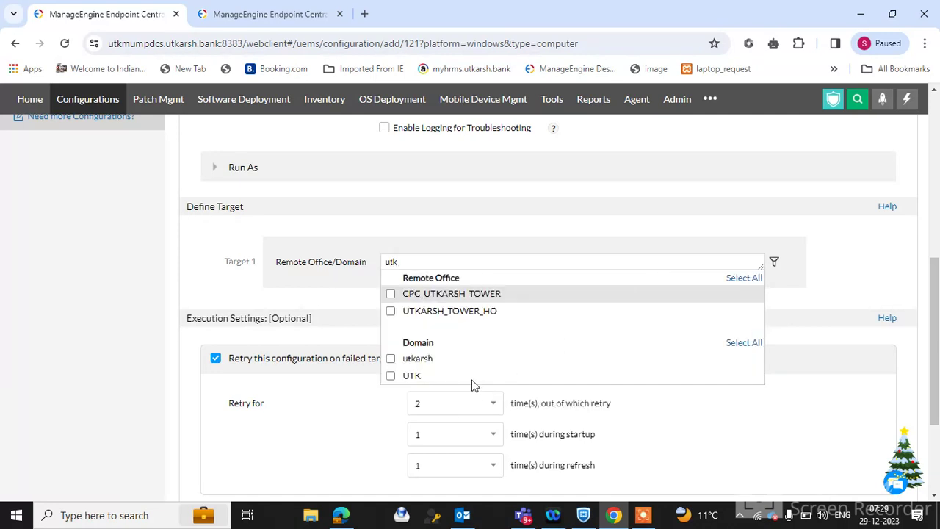
left_click(391, 376)
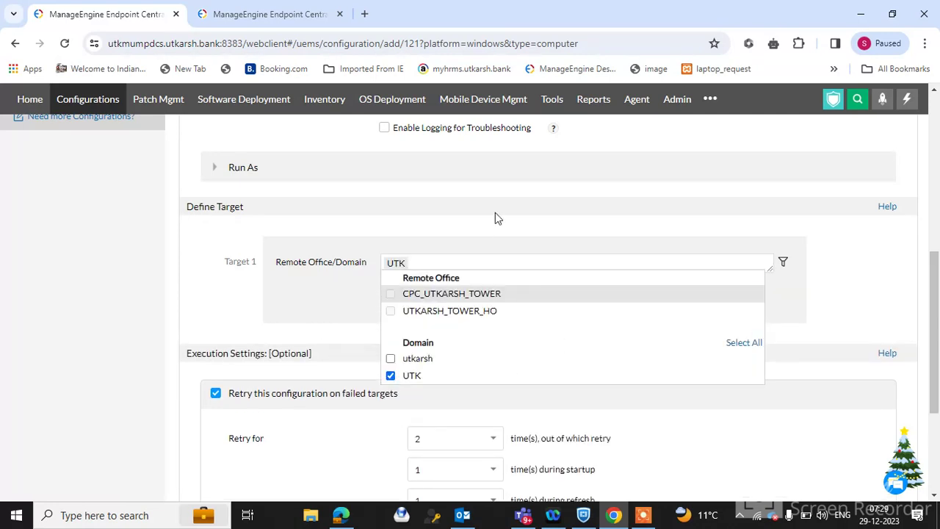
left_click(473, 232)
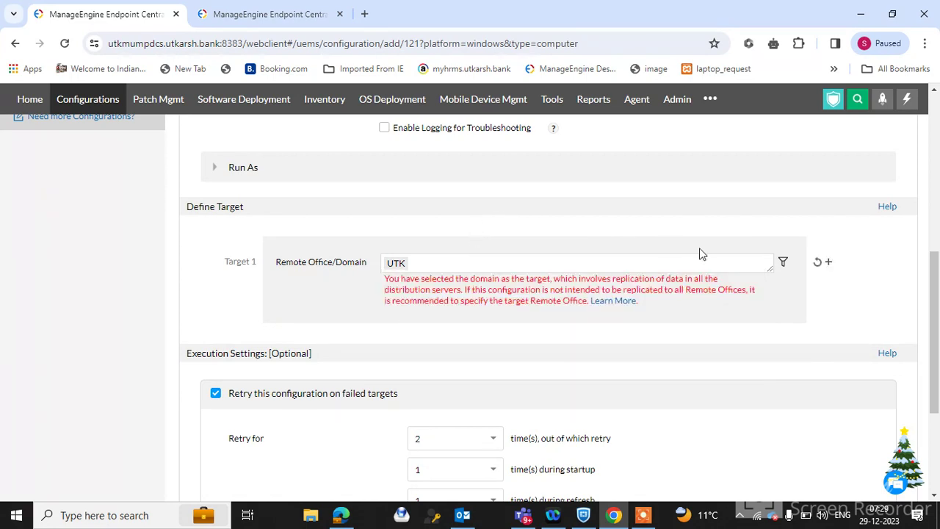
Add the filter and exclude rows to the UTK target and open the computer filter choices
left_click(784, 264)
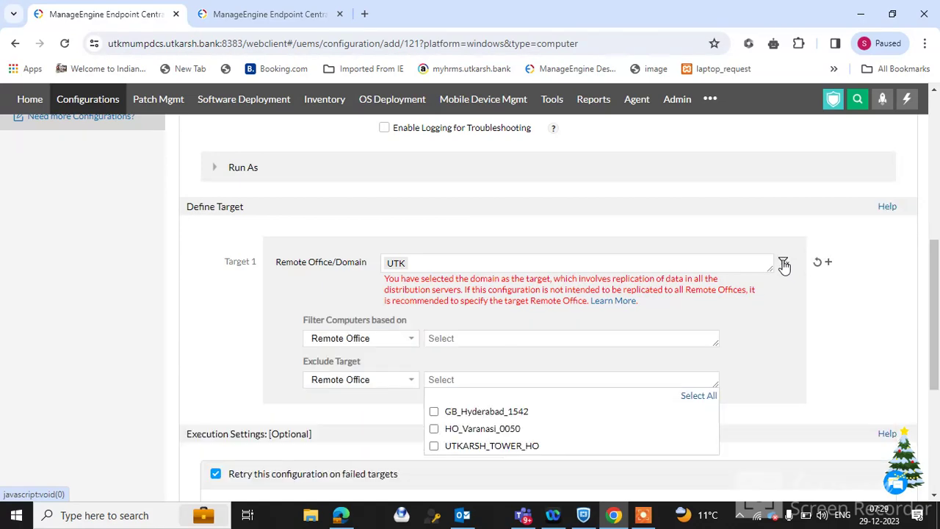
left_click(784, 264)
left_click(784, 264)
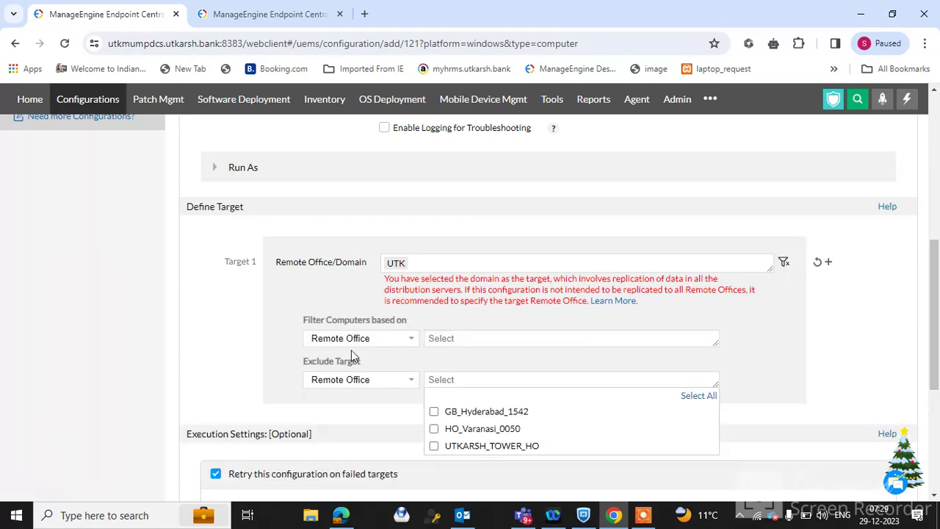
left_click(395, 341)
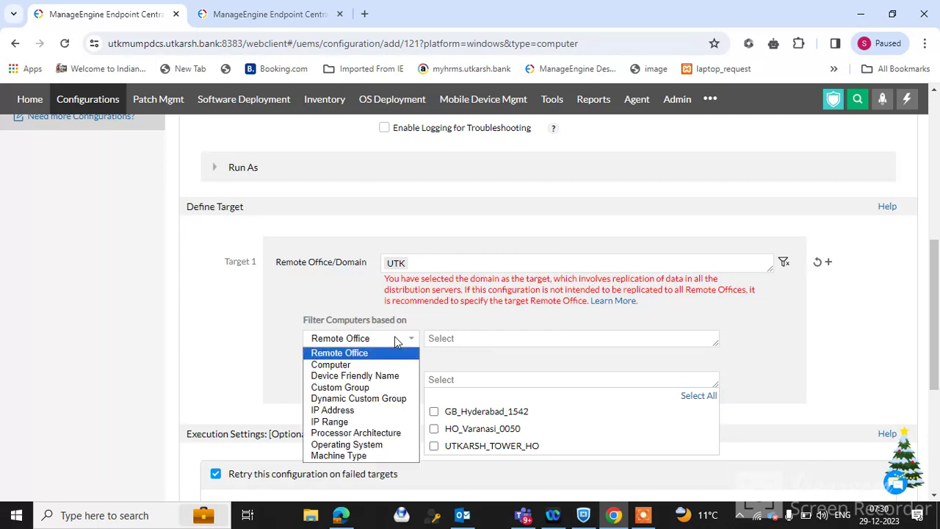
Set the target filter to Custom Group, then start a new computer custom group under Admin
left_click(357, 390)
left_click(312, 9)
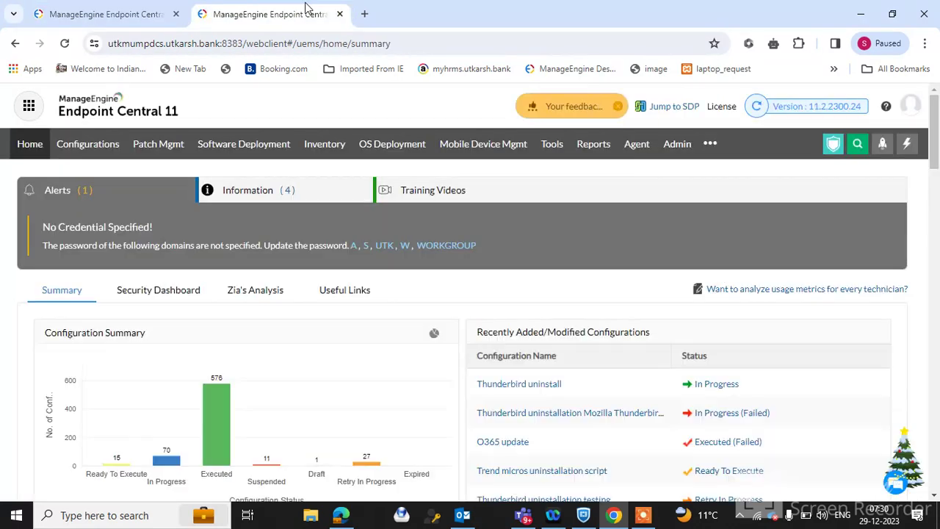
left_click(677, 145)
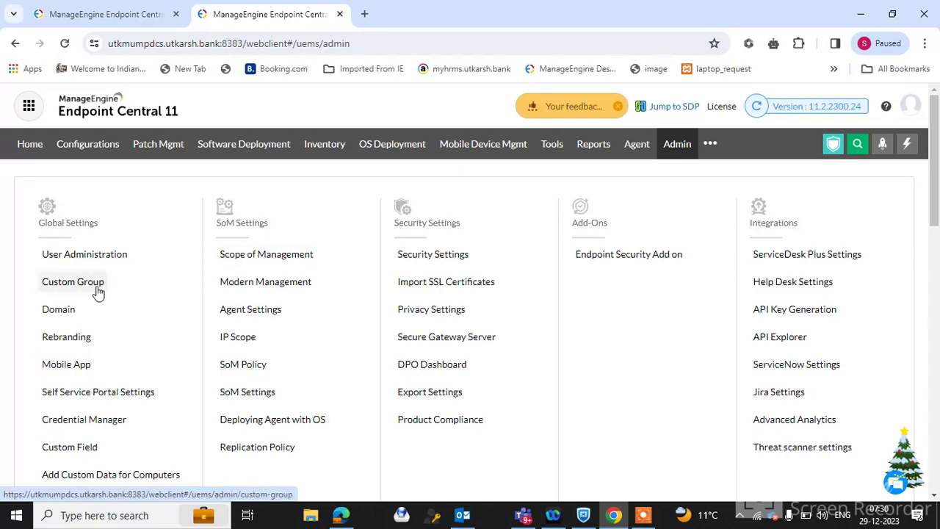
left_click(76, 291)
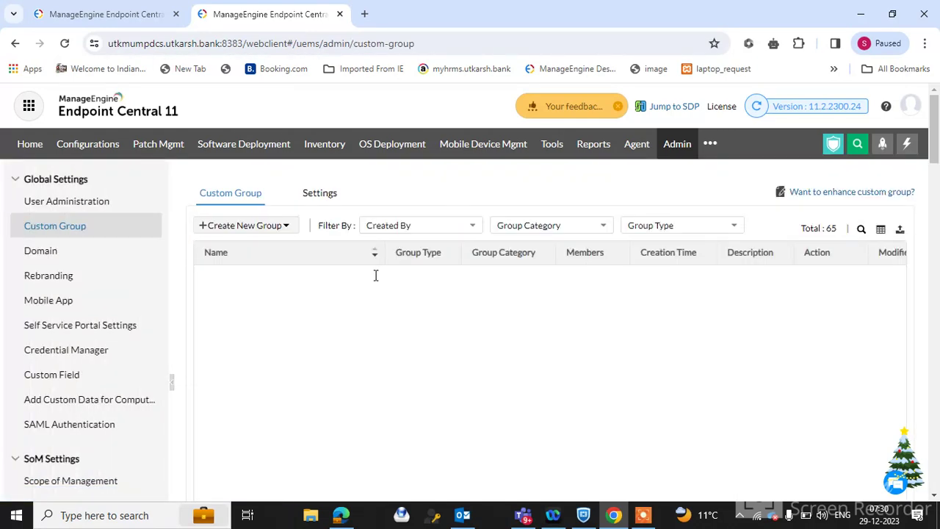
left_click(249, 228)
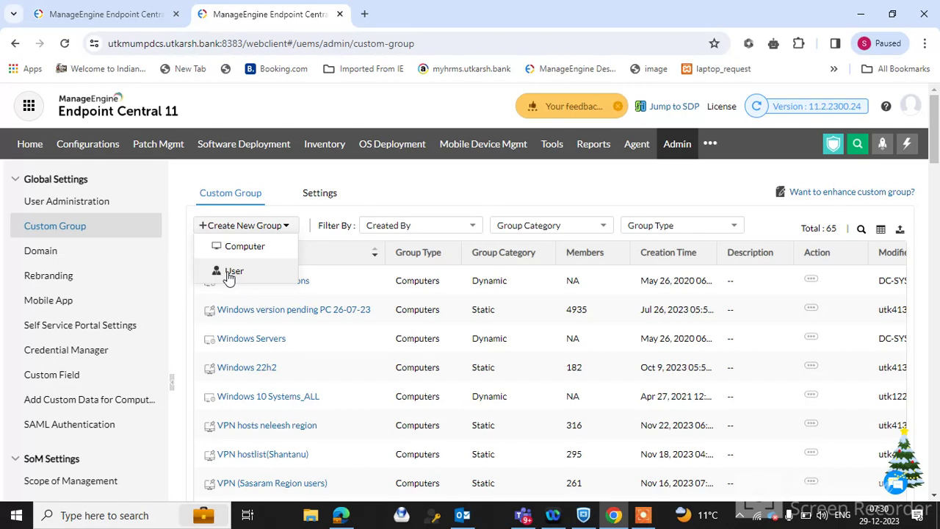
left_click(248, 246)
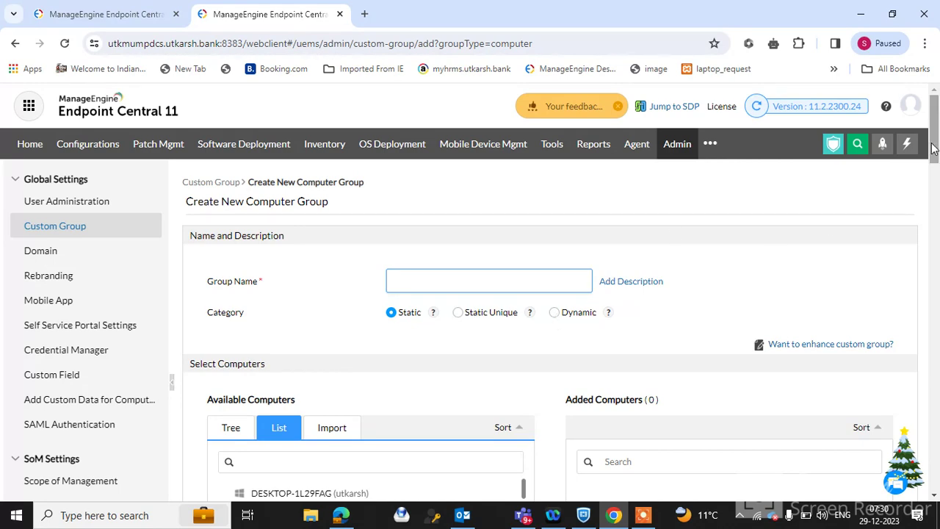
scroll(933, 147, "down", 2)
Back on the configuration tab, switch Target 1's computer filter from Computer to Custom Group
left_click(125, 11)
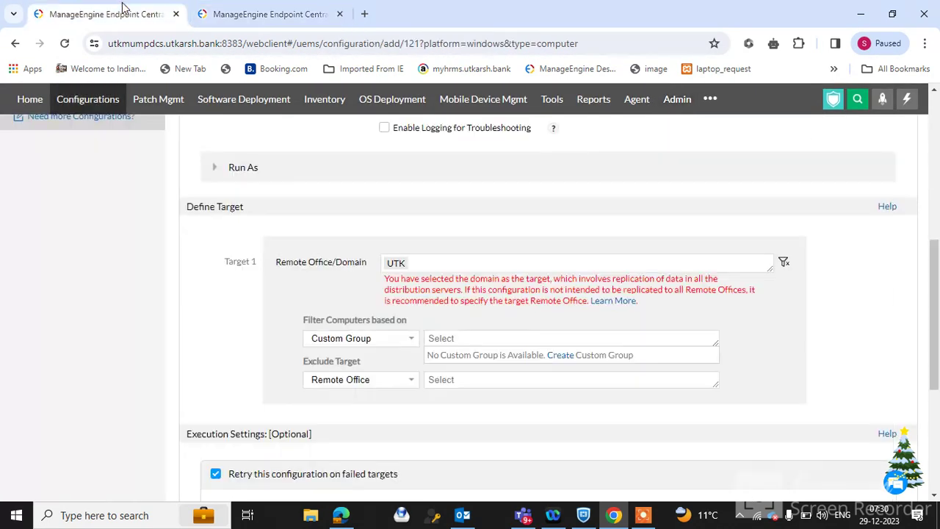
left_click(465, 341)
left_click(393, 336)
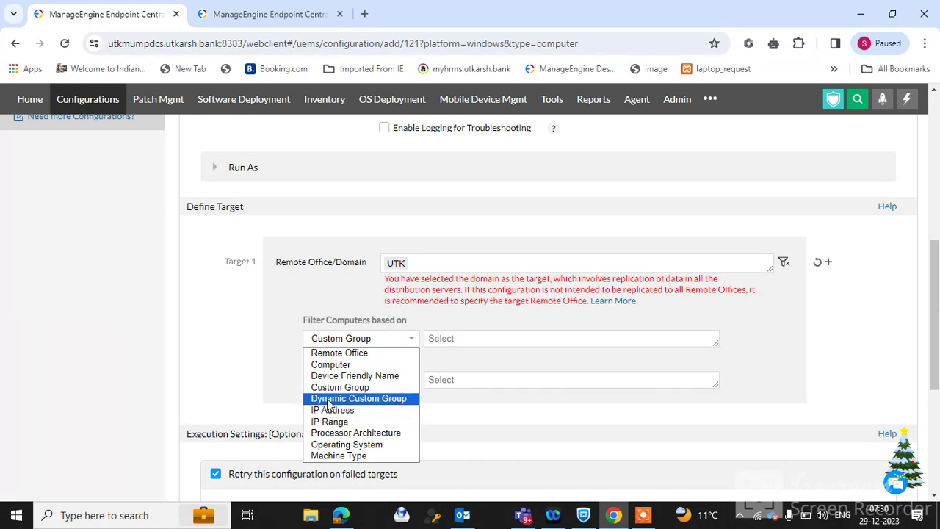
left_click(334, 364)
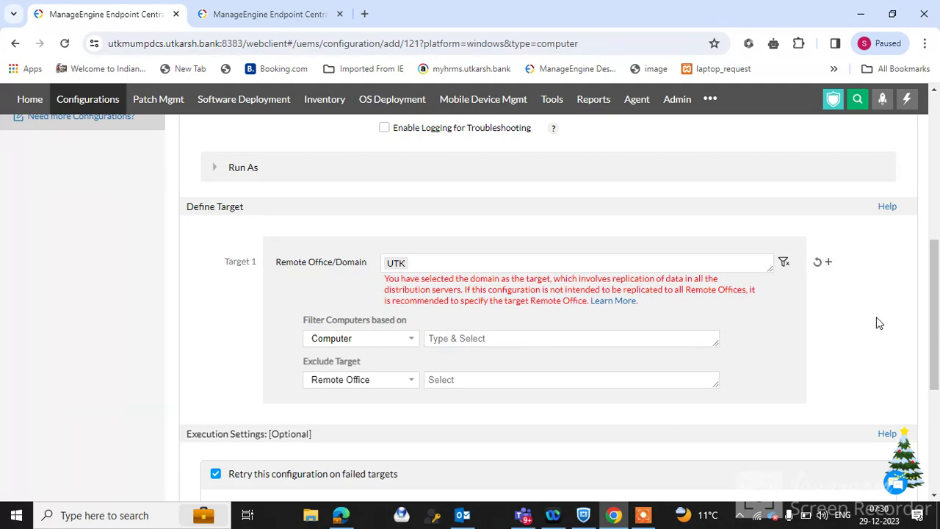
left_click_drag(933, 302, 917, 289)
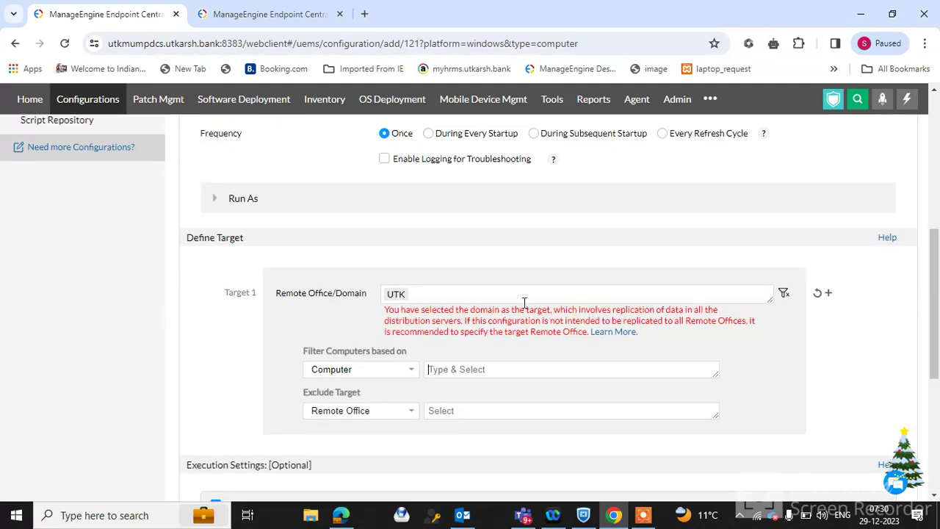
left_click(388, 373)
left_click(248, 364)
left_click(360, 369)
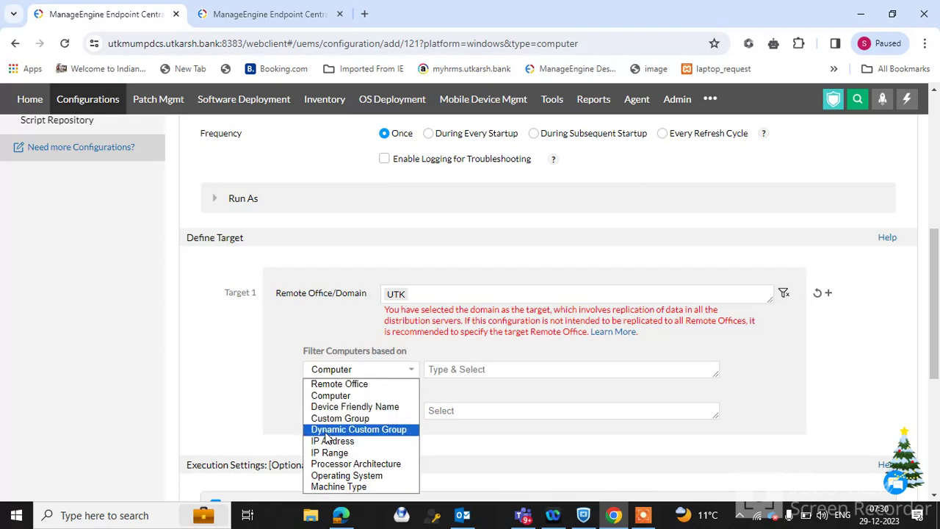
left_click(344, 418)
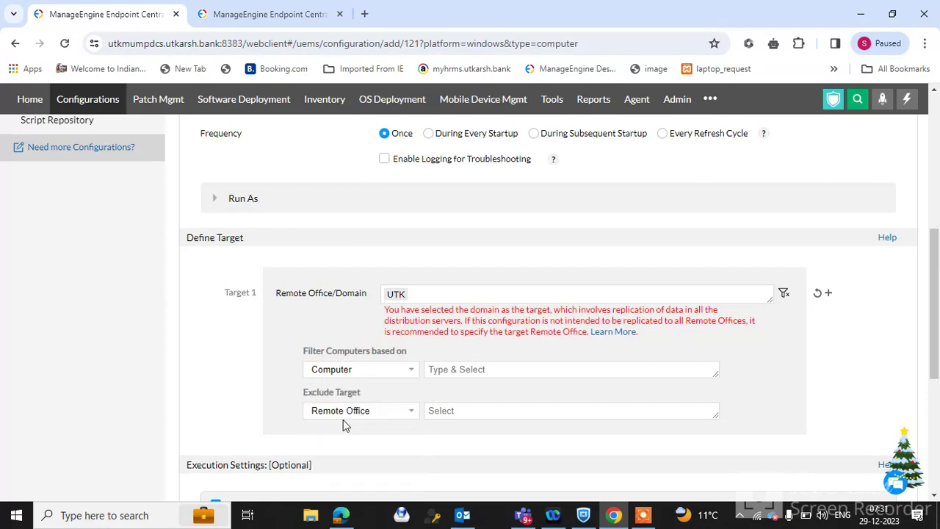
Choose CSV import for the new group, download the sample, and open sampleCG (37).csv
left_click(282, 13)
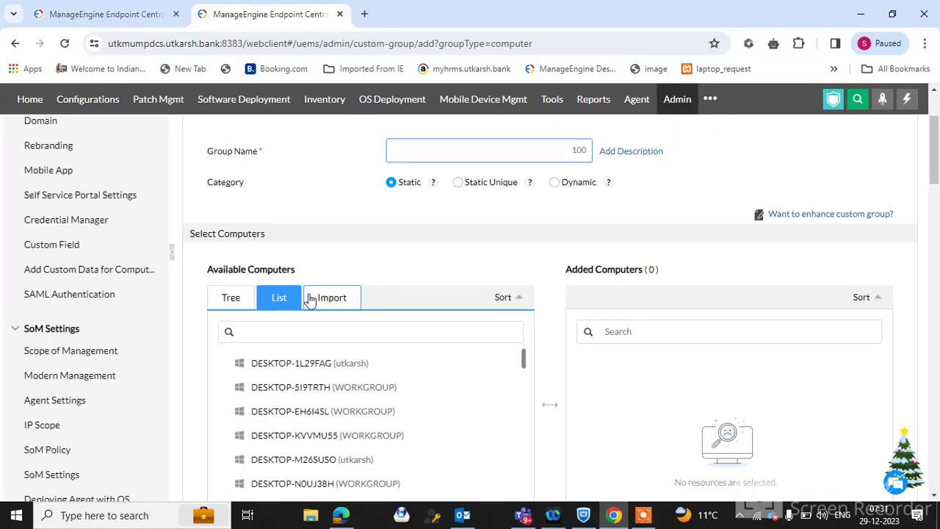
left_click(334, 301)
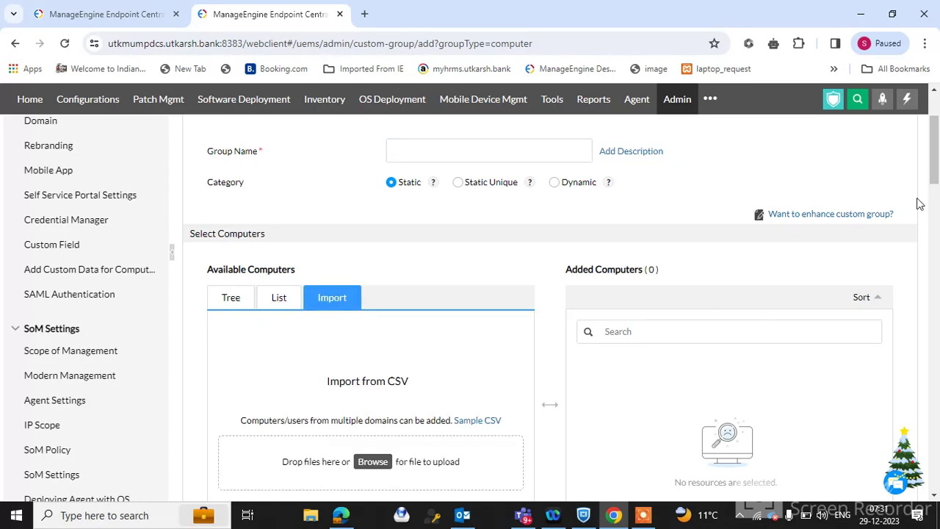
scroll(575, 316, "down", 1)
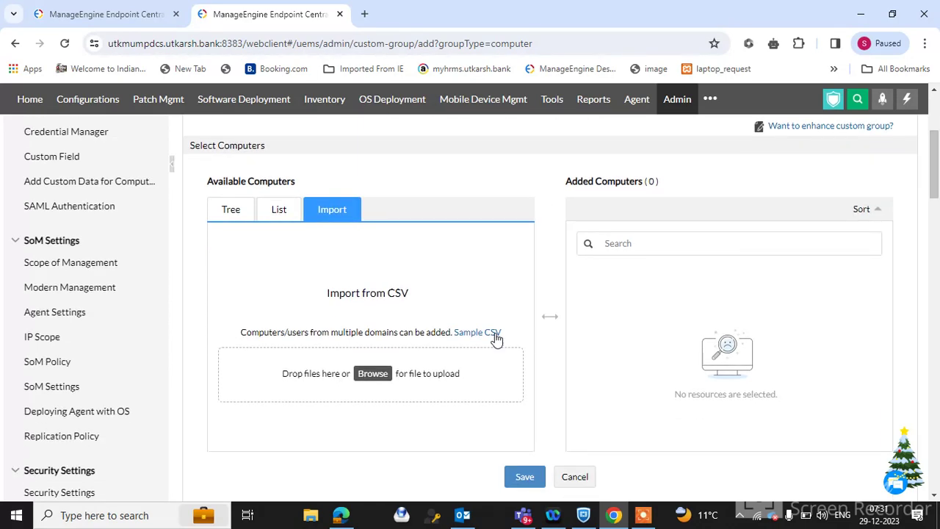
left_click(491, 337)
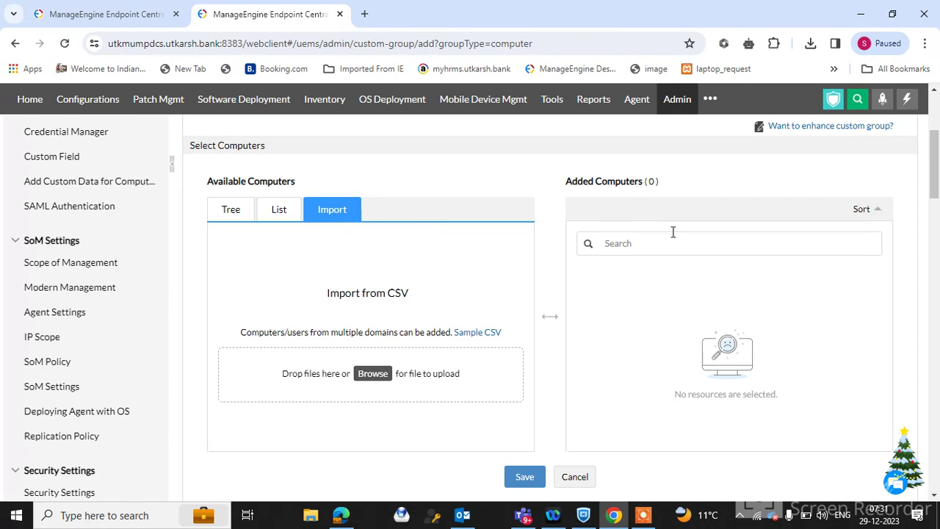
left_click(810, 44)
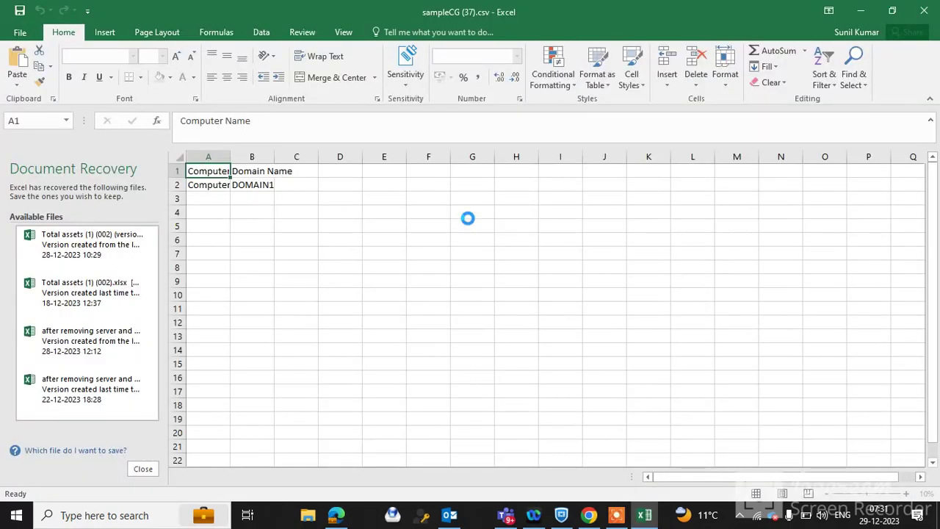
Autofit column A so the Computer Name heading fits
double_click(230, 157)
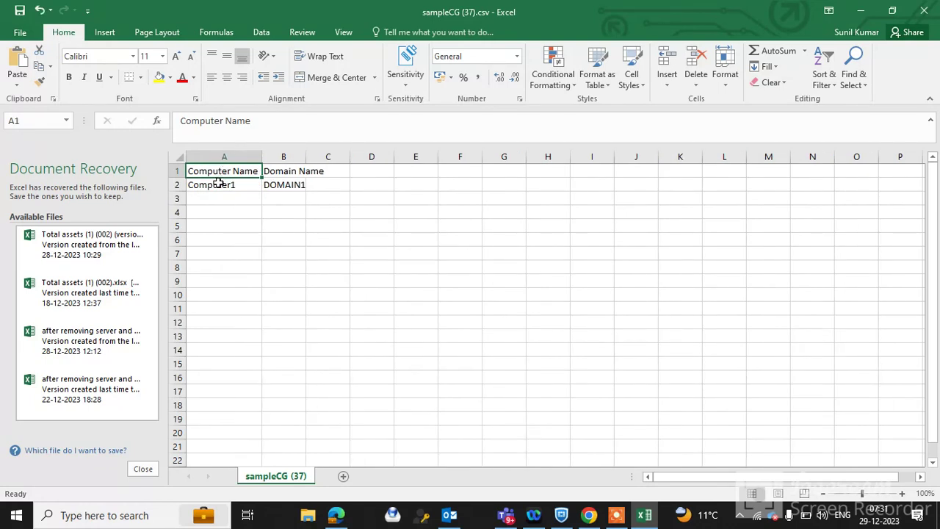
left_click_drag(217, 184, 196, 367)
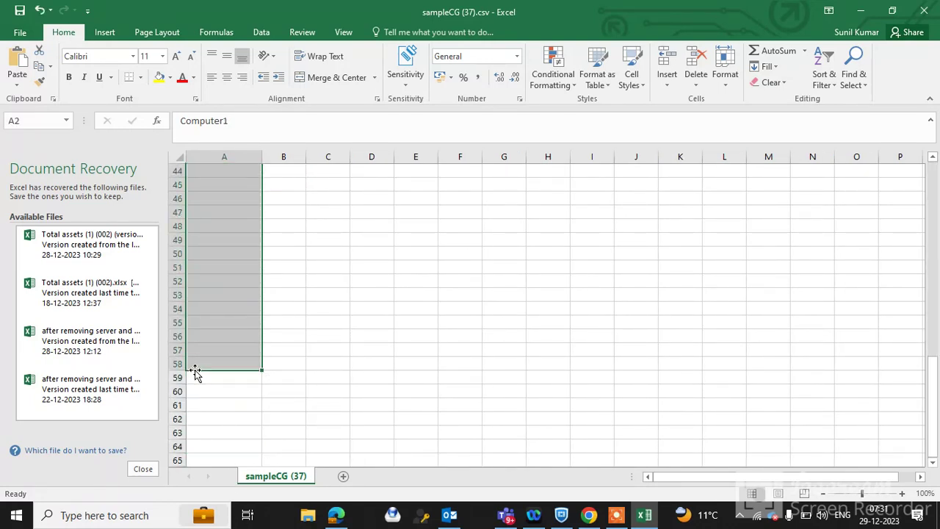
left_click(932, 157)
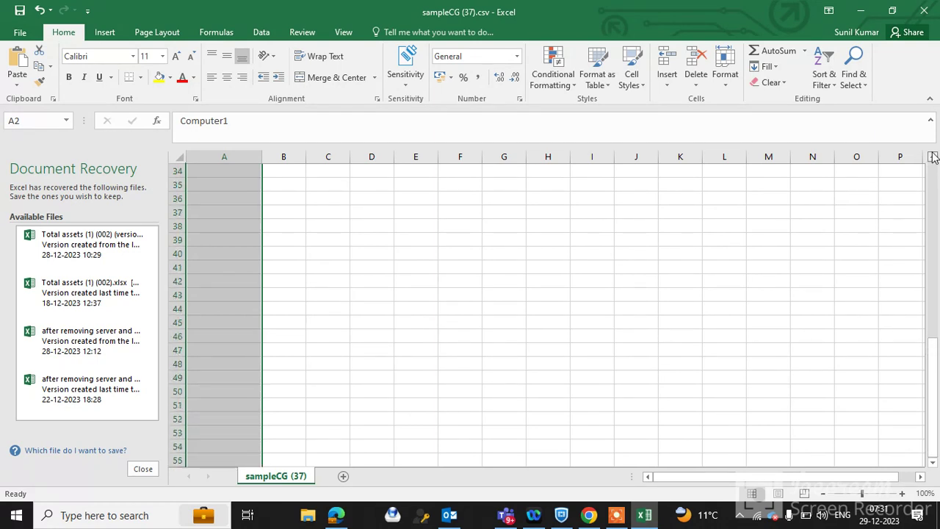
left_click_drag(932, 157, 932, 157)
left_click_drag(937, 288, 934, 164)
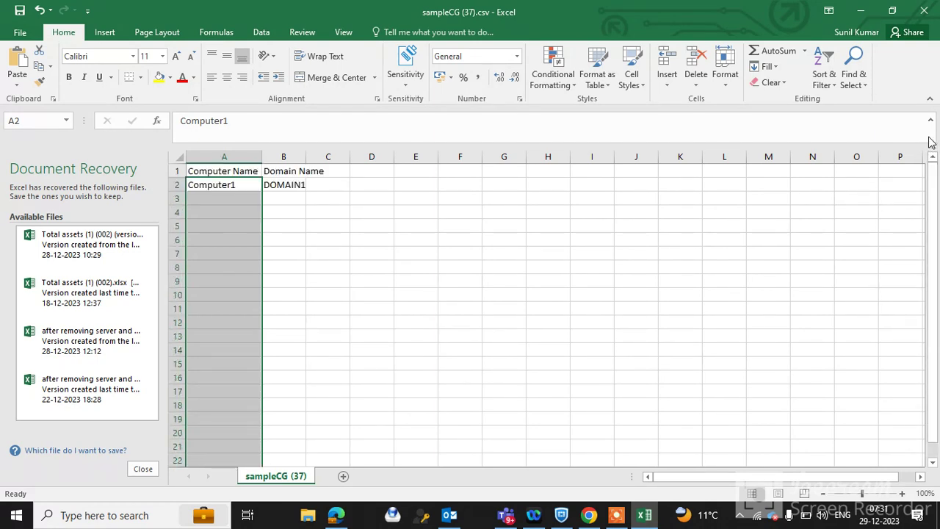
left_click(294, 185)
Fill the Domain Name column with DOMAIN1 through DOMAIN11 in B2:B12
left_click(309, 193)
left_click_drag(309, 193, 348, 350)
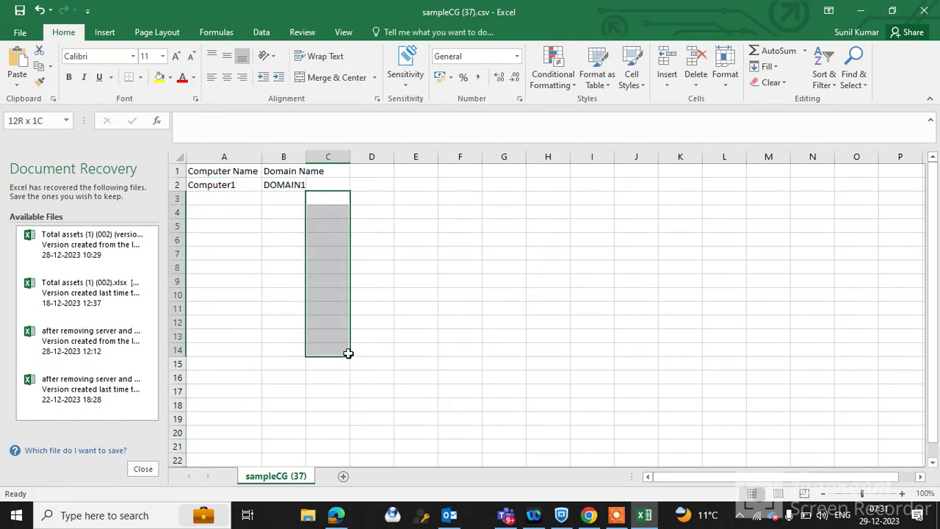
left_click(299, 187)
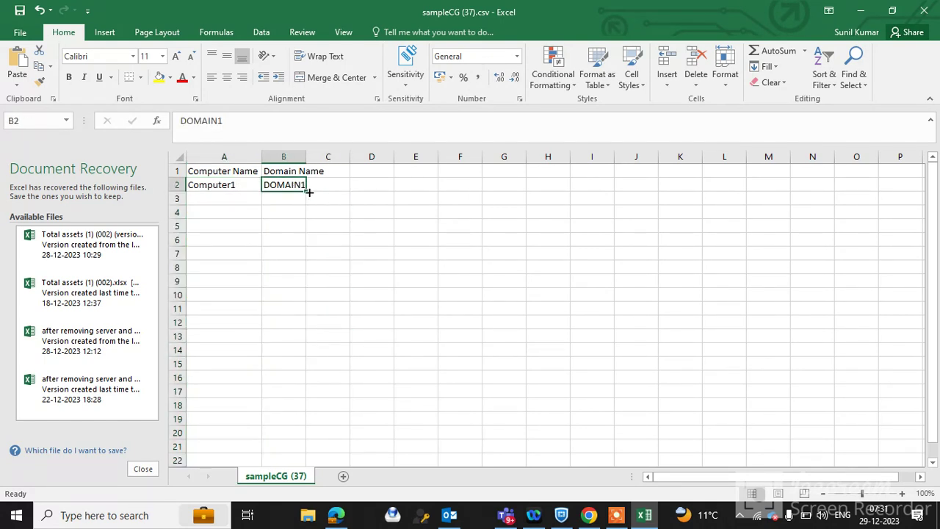
left_click_drag(308, 192, 315, 336)
left_click(277, 279)
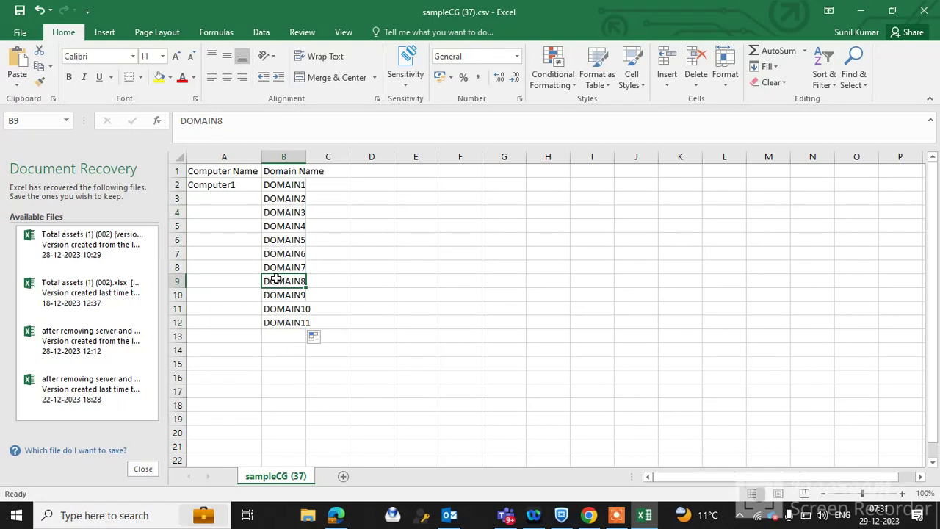
Save sampleCG (37).csv as CSV, then close Excel without resaving and discard recovered files
left_click(16, 11)
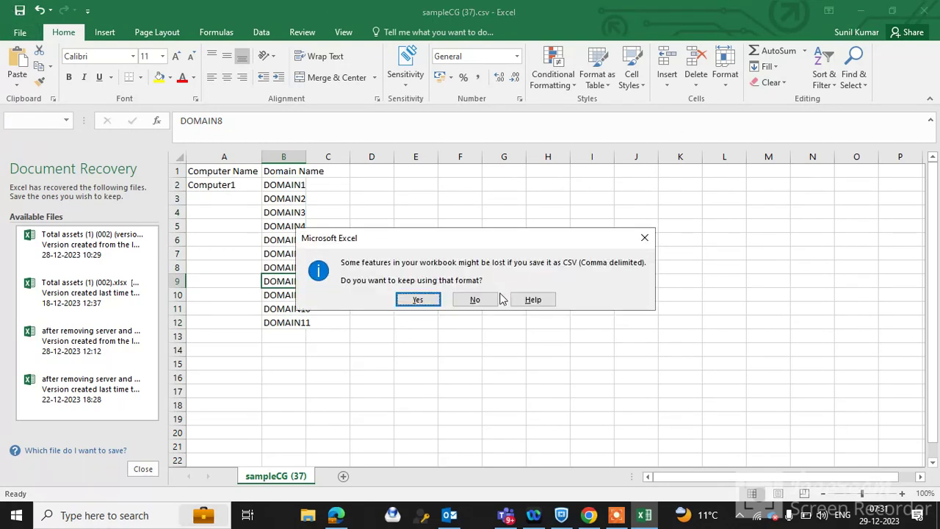
left_click(418, 299)
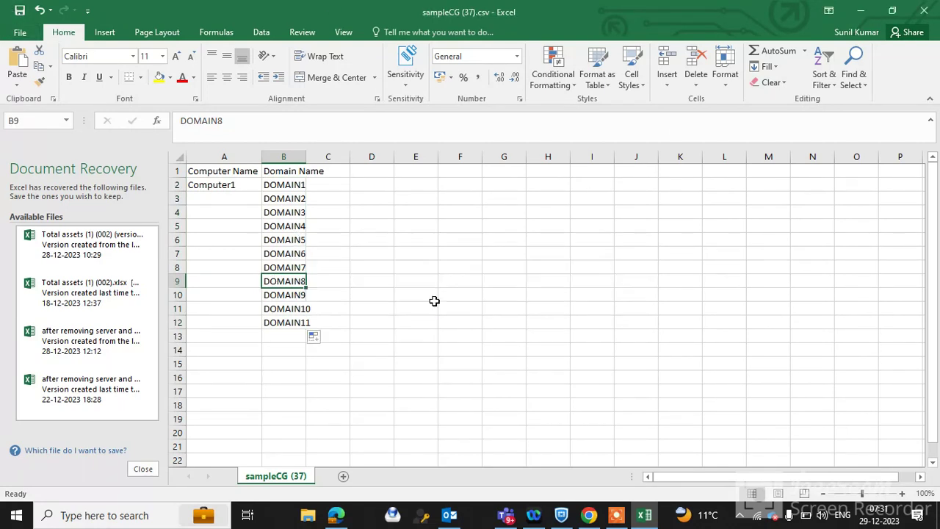
left_click(924, 10)
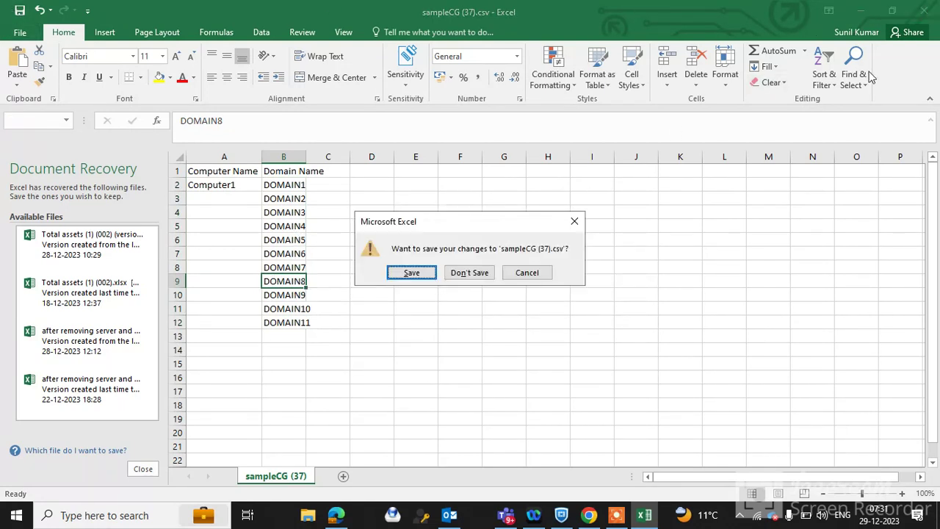
left_click(432, 279)
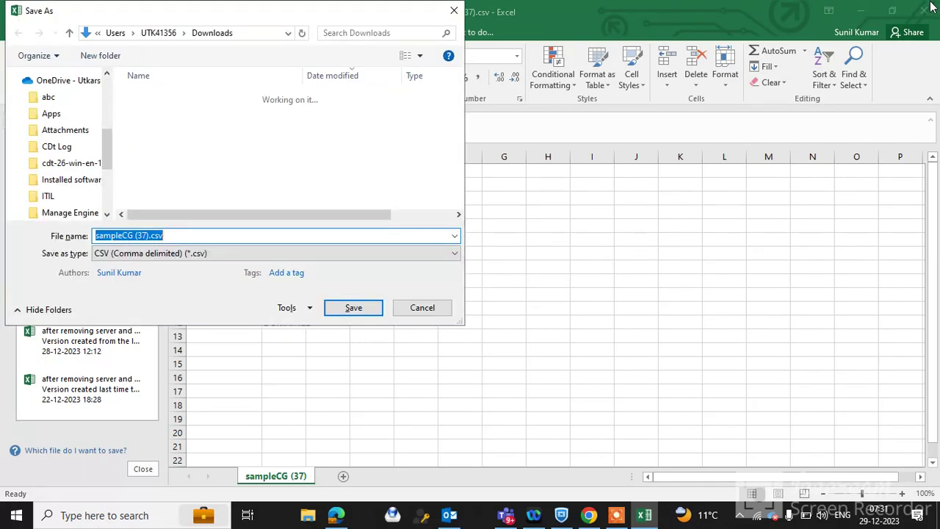
left_click(453, 11)
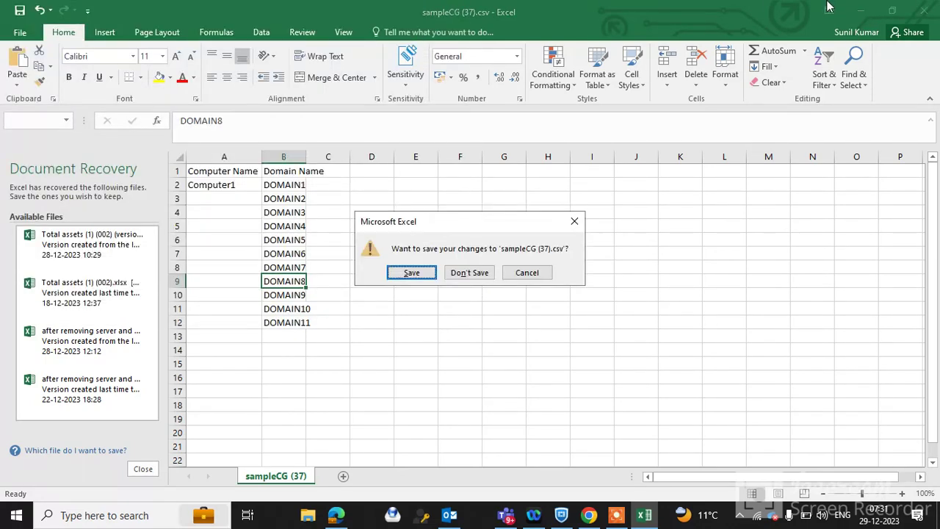
left_click(469, 273)
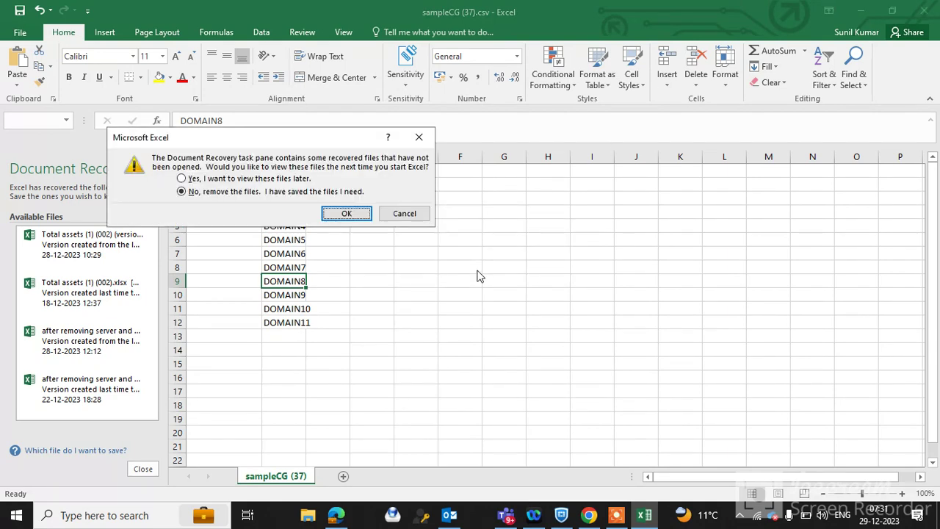
left_click(346, 213)
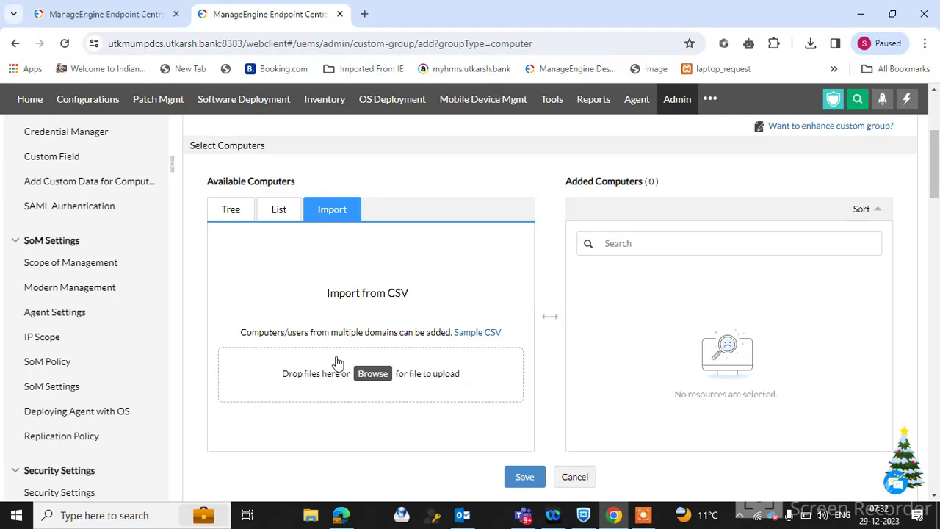
left_click(369, 376)
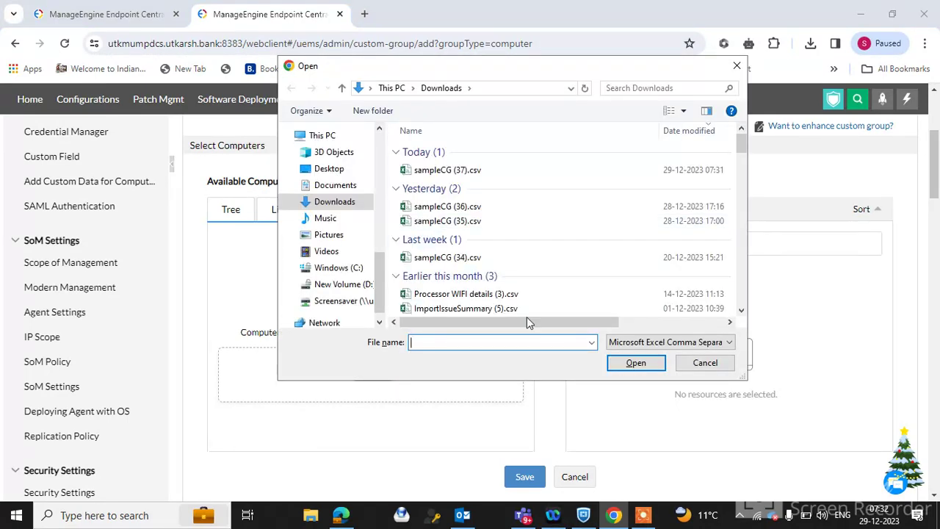
left_click(702, 362)
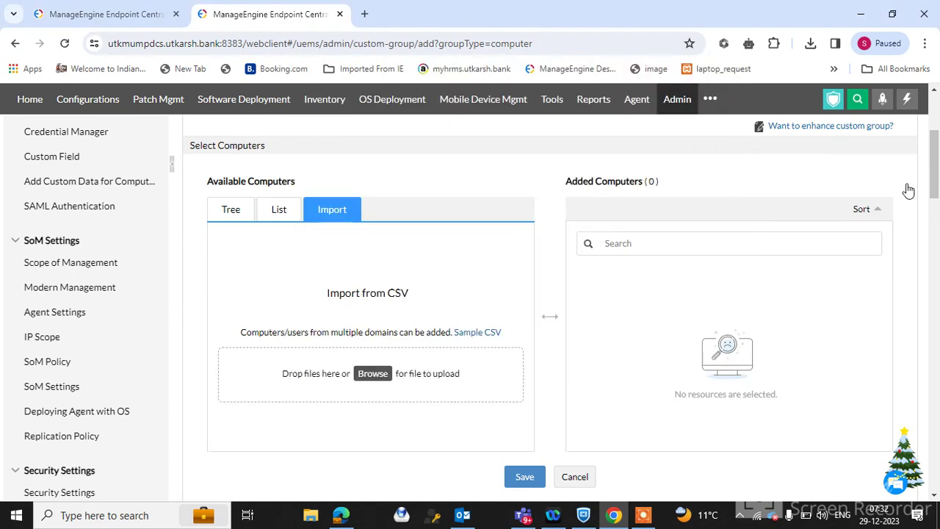
left_click_drag(936, 145, 896, 162)
scroll(894, 166, "down", 2)
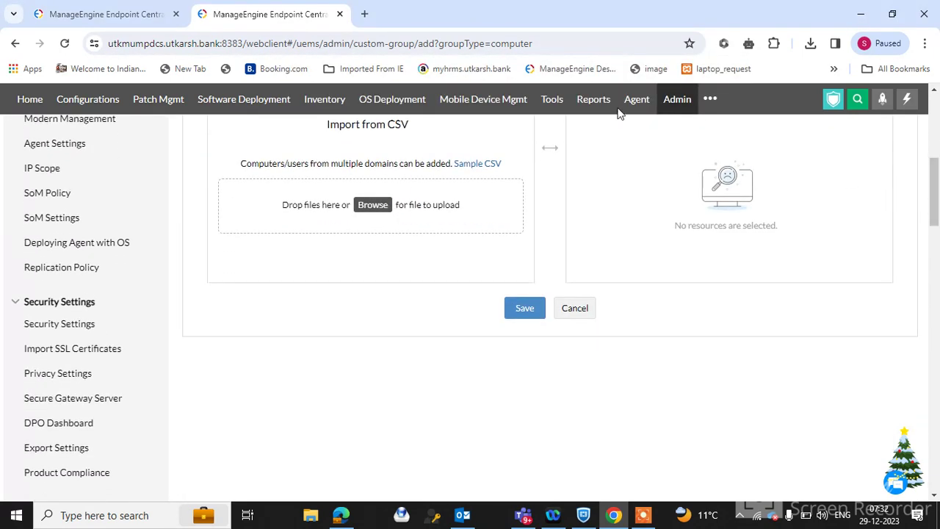
On the configuration form, check the empty Custom Group list and scroll to Execution Settings
left_click(151, 11)
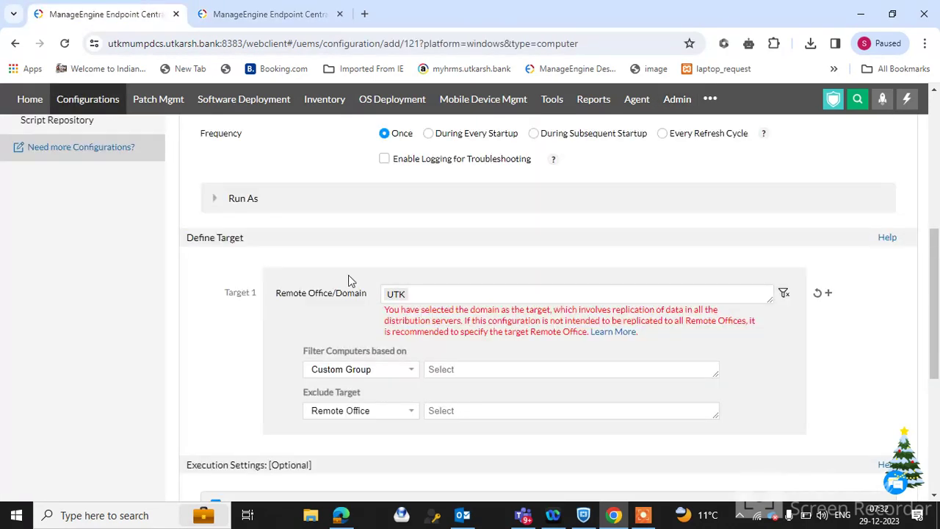
left_click(448, 373)
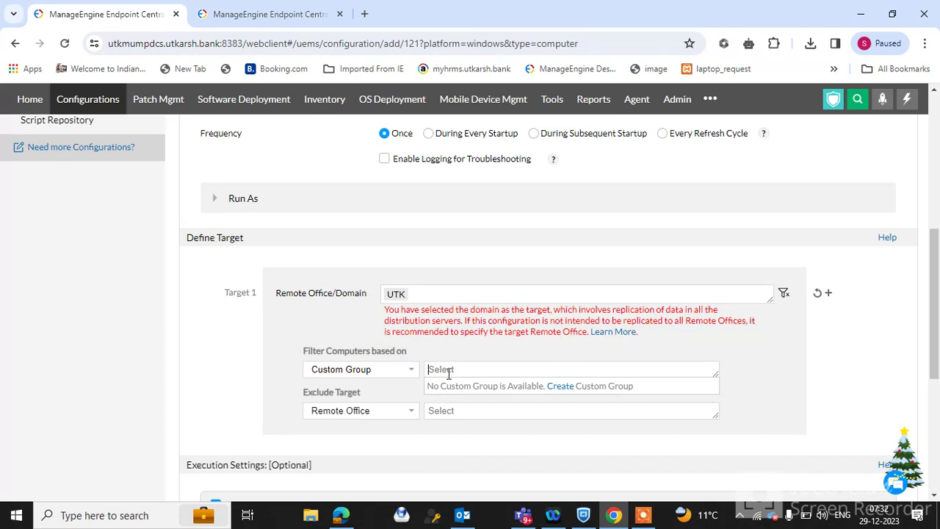
type("hjH")
left_click_drag(932, 222, 931, 347)
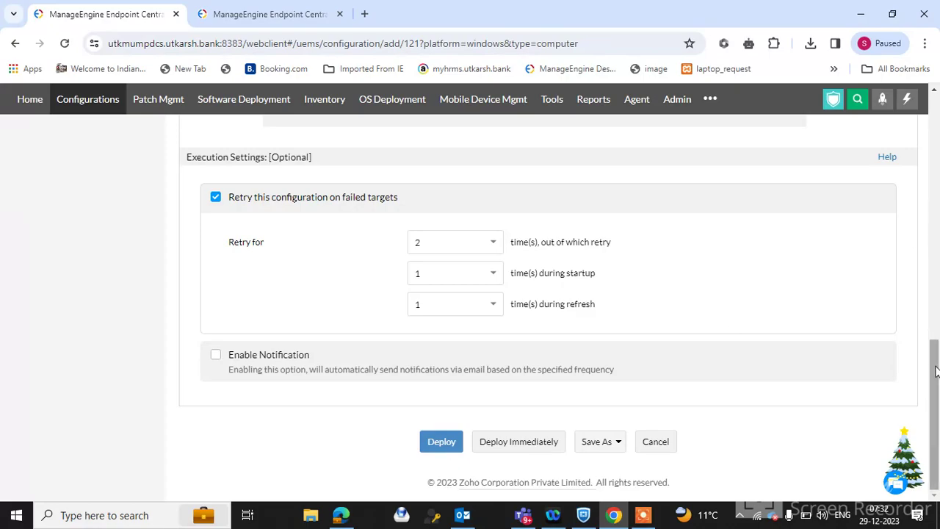